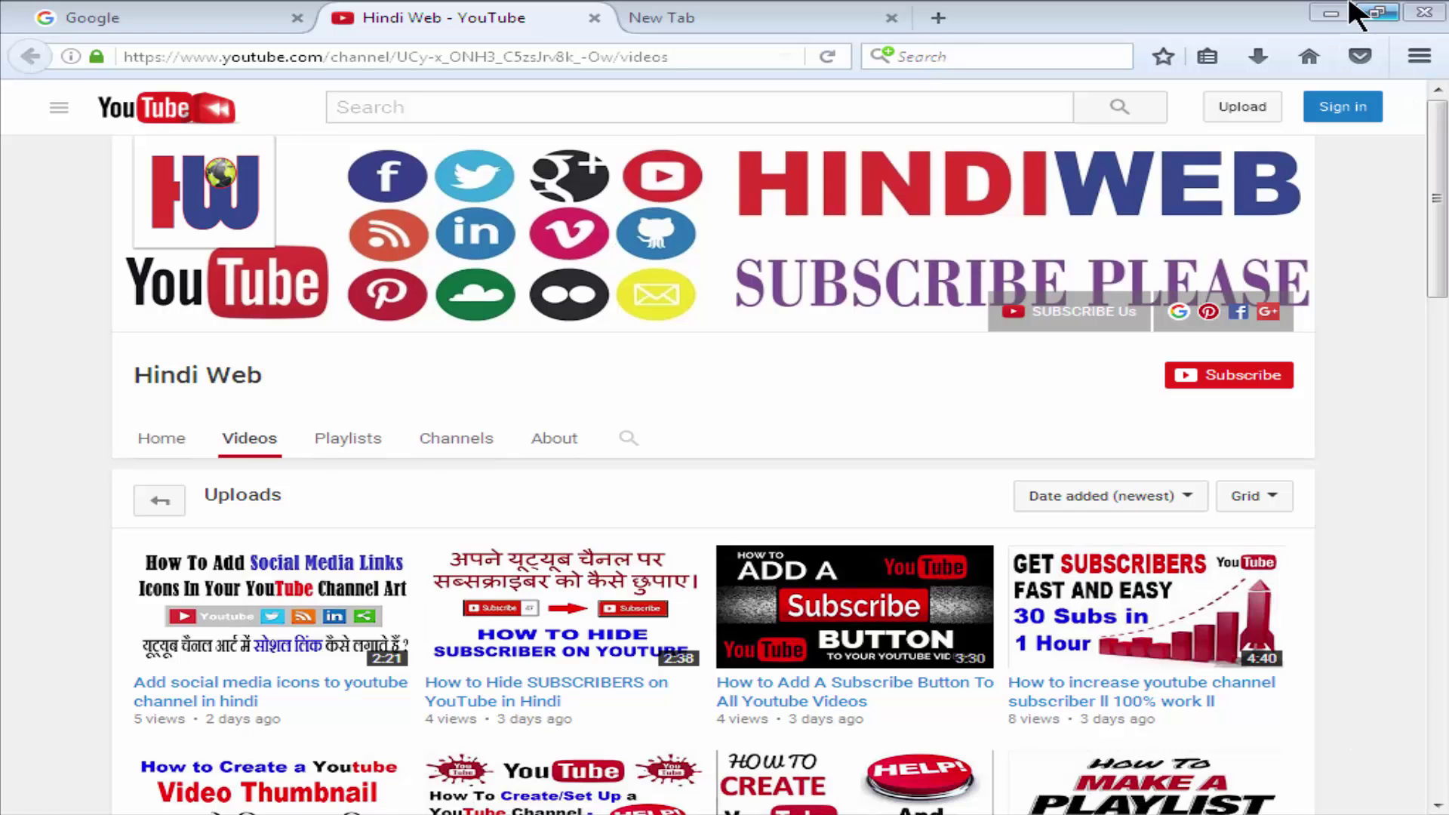
# - Minimize the Firefox YouTube window so the desktop with the ishward document shows
pyautogui.click(1330, 14)
# - Open the ishward document from the desktop and bring up the Office Button menu
pyautogui.click(759, 162)
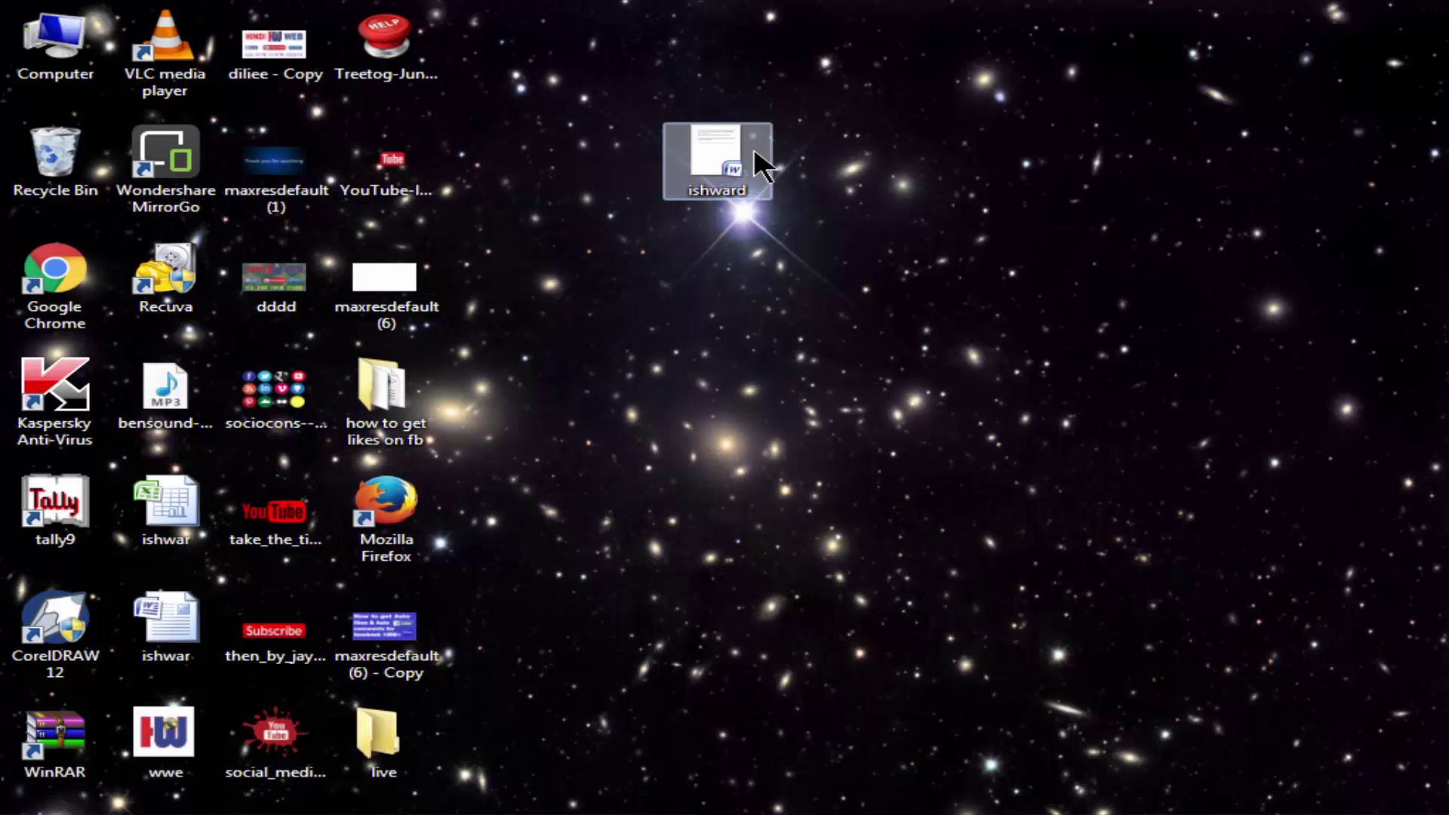
pyautogui.click(759, 162)
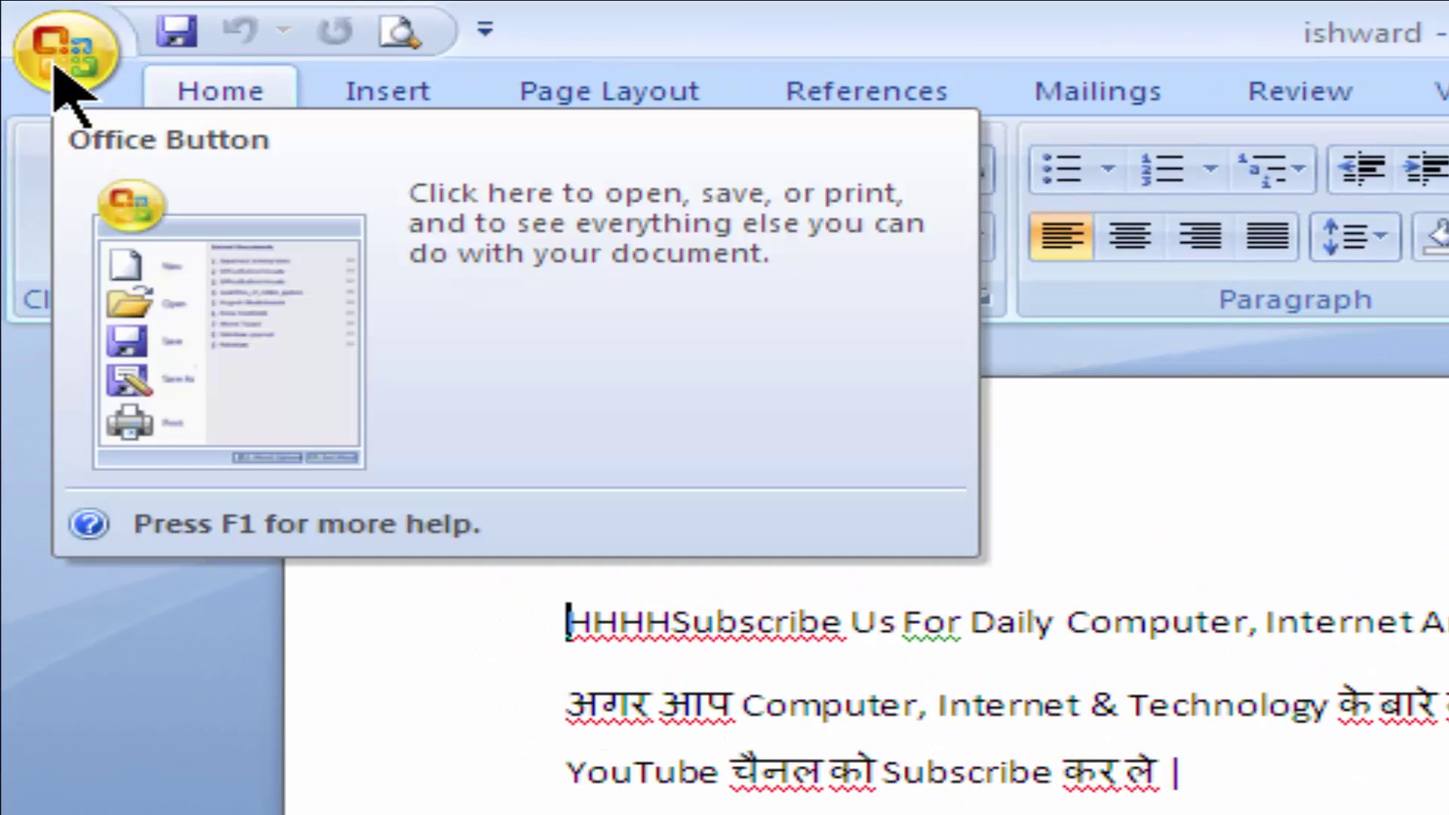
pyautogui.click(29, 30)
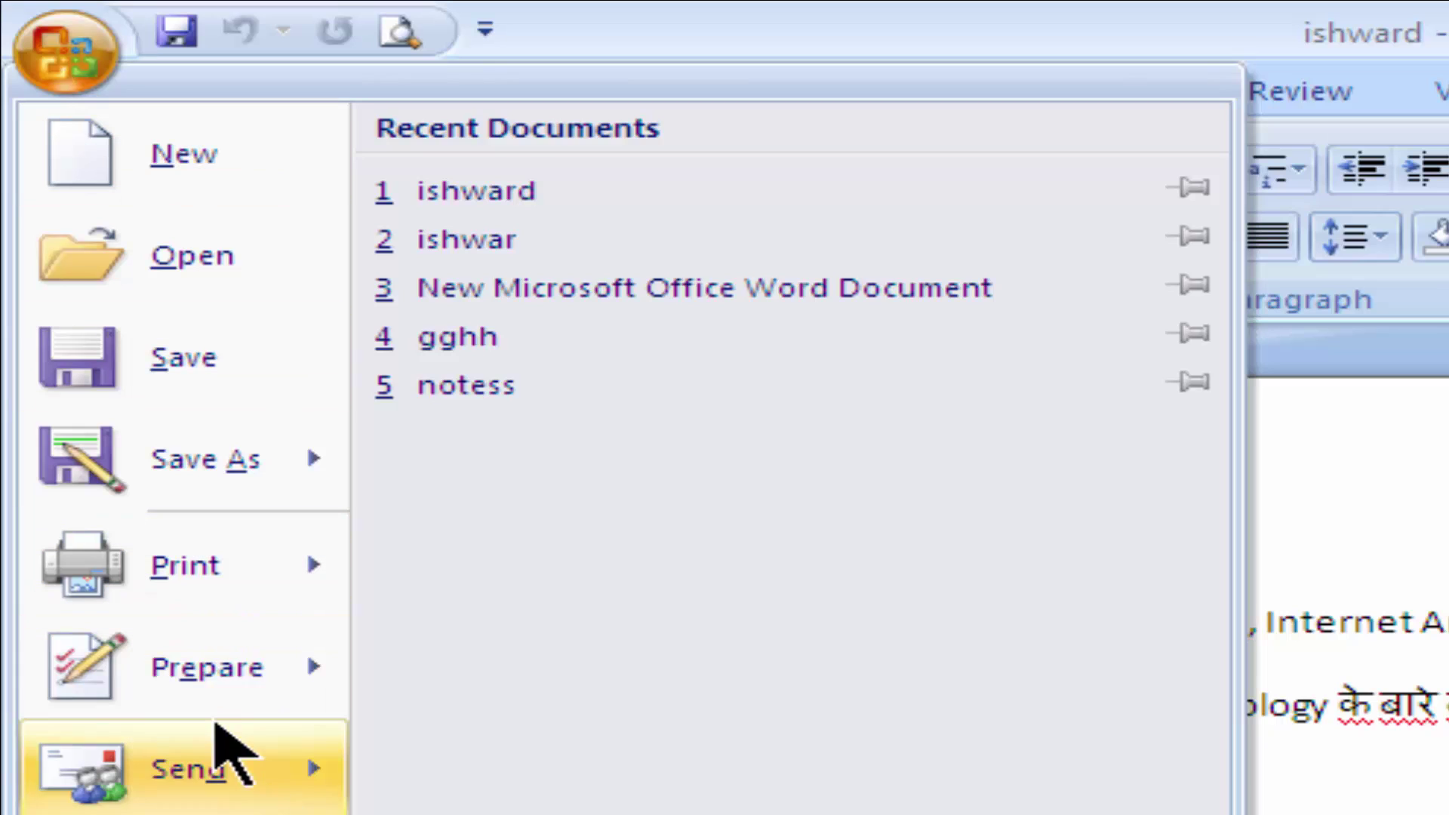
pyautogui.moveTo(183, 594)
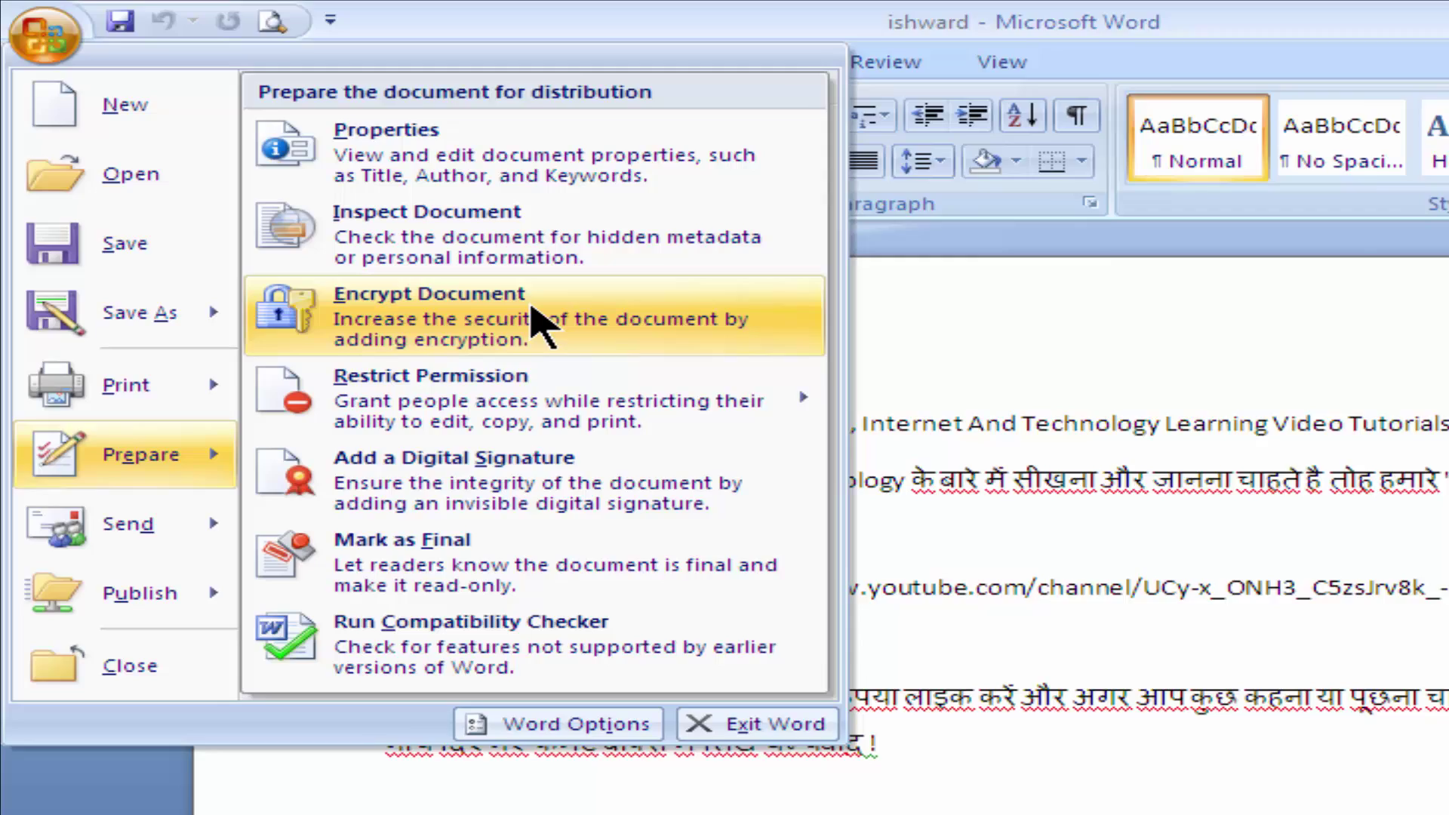
# - Encrypt ishward via Encrypt Document, entering and confirming the password to open
pyautogui.click(499, 298)
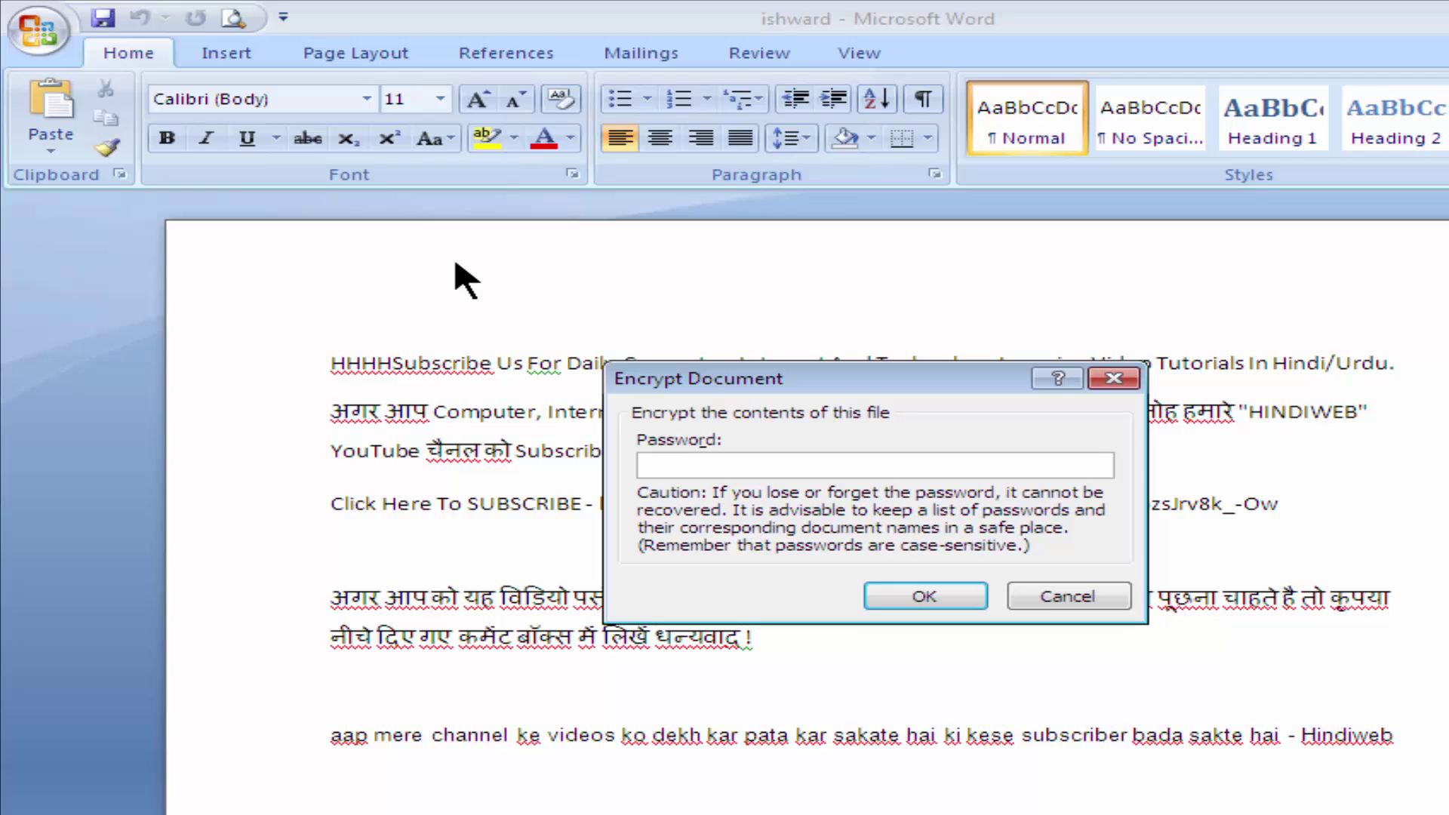
pyautogui.click(889, 596)
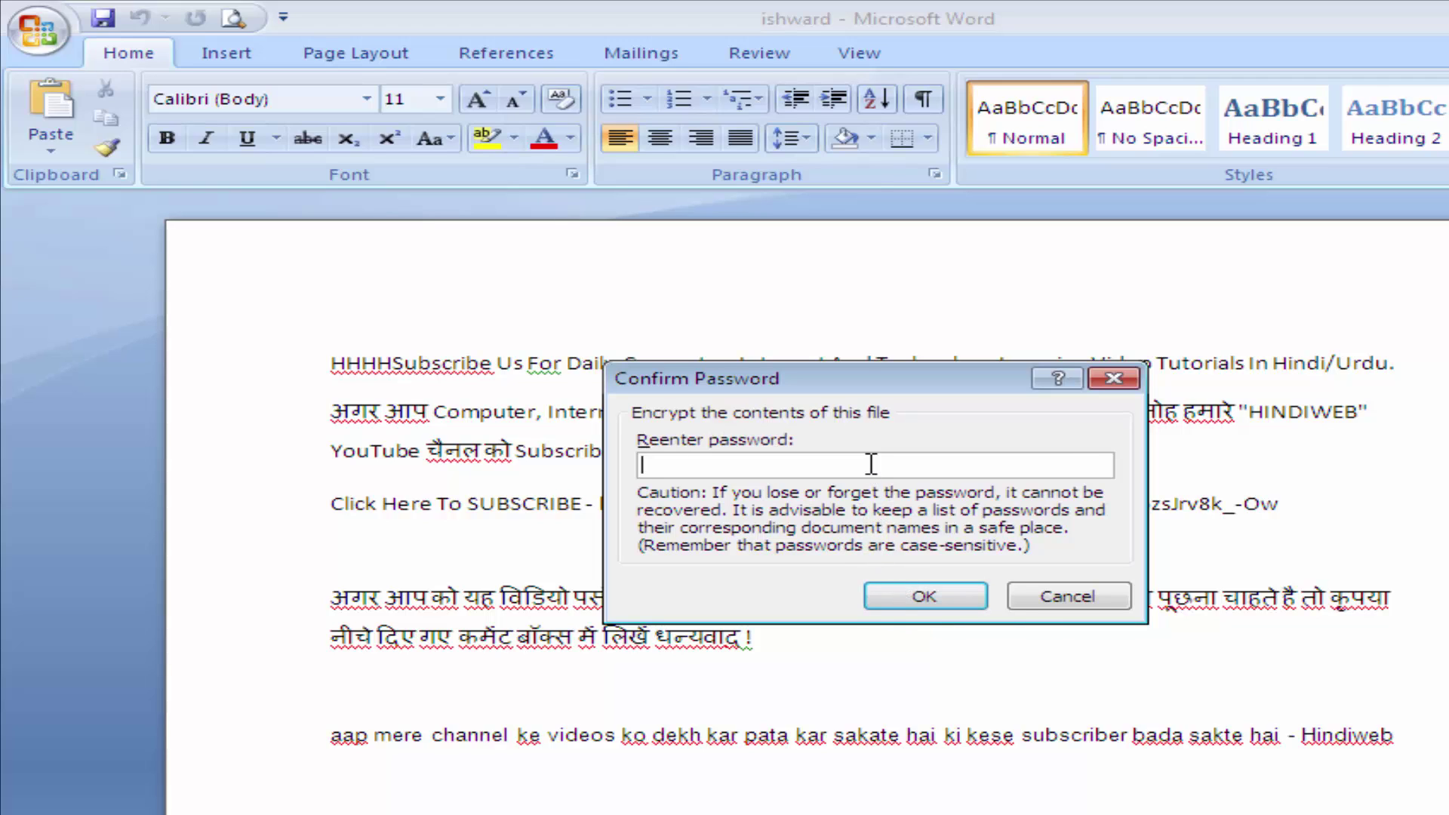
pyautogui.click(916, 595)
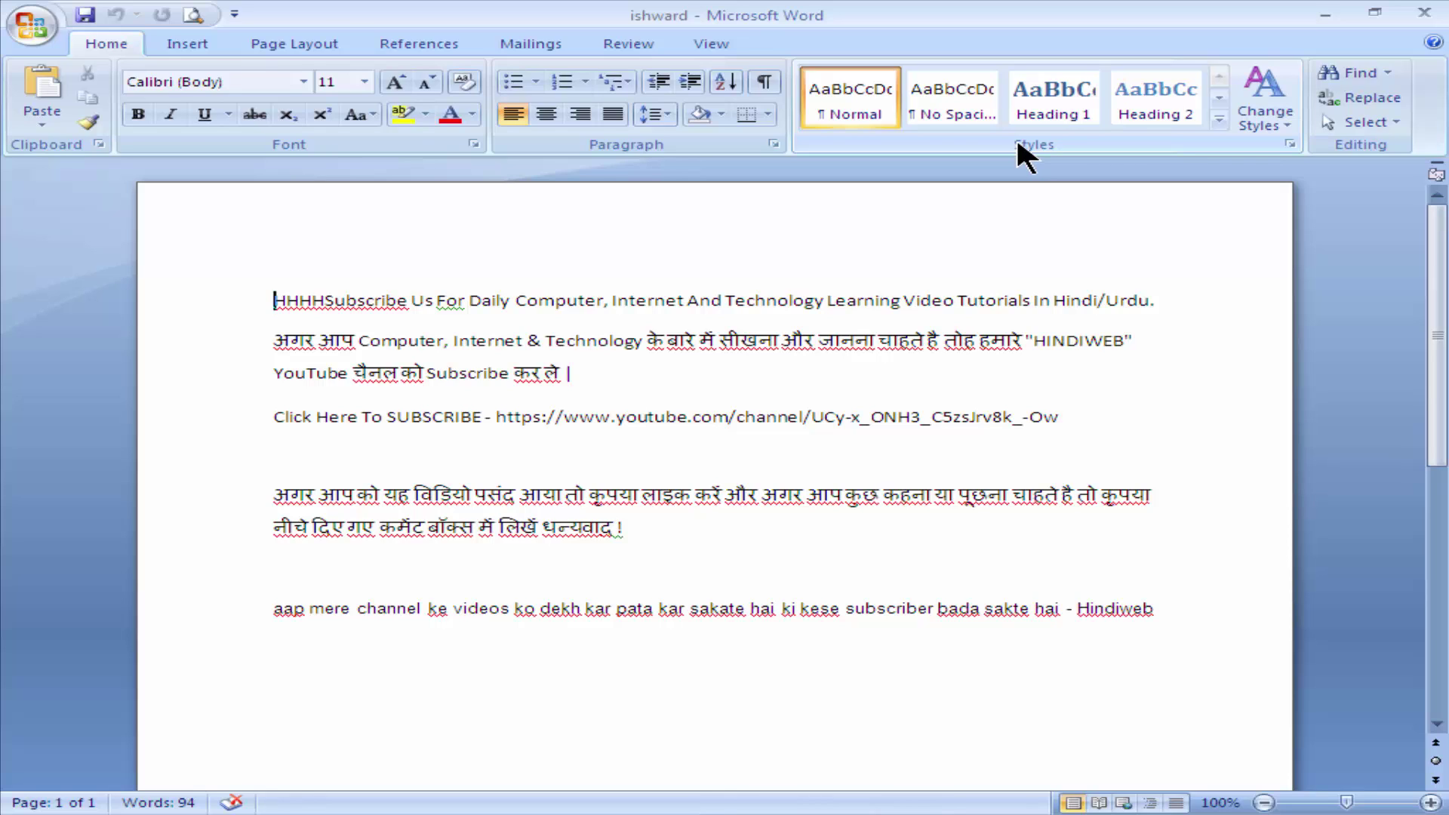
# - Close Word saving changes, then reopen ishward from the desktop with its opening password
pyautogui.click(1424, 12)
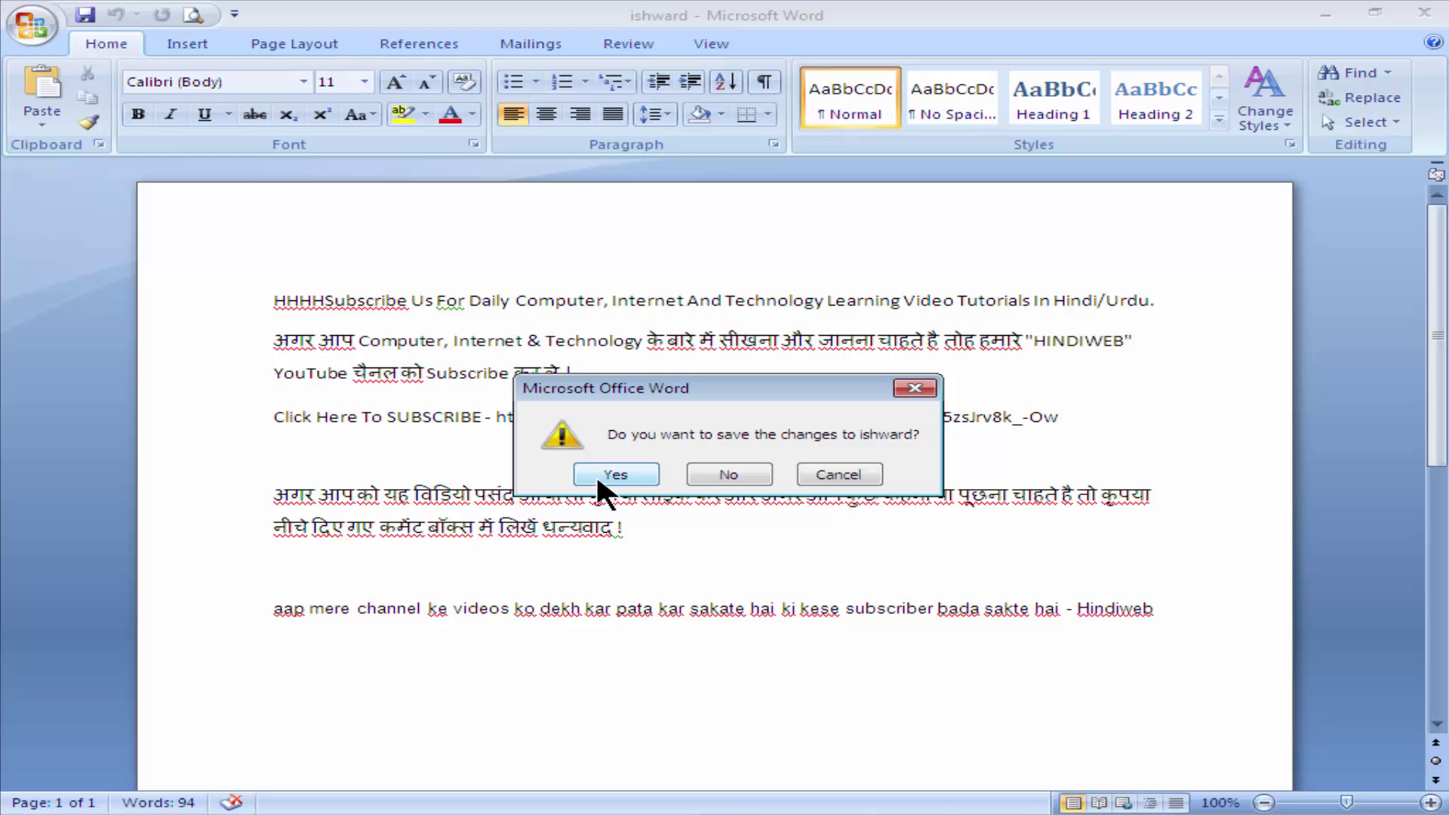
pyautogui.click(596, 473)
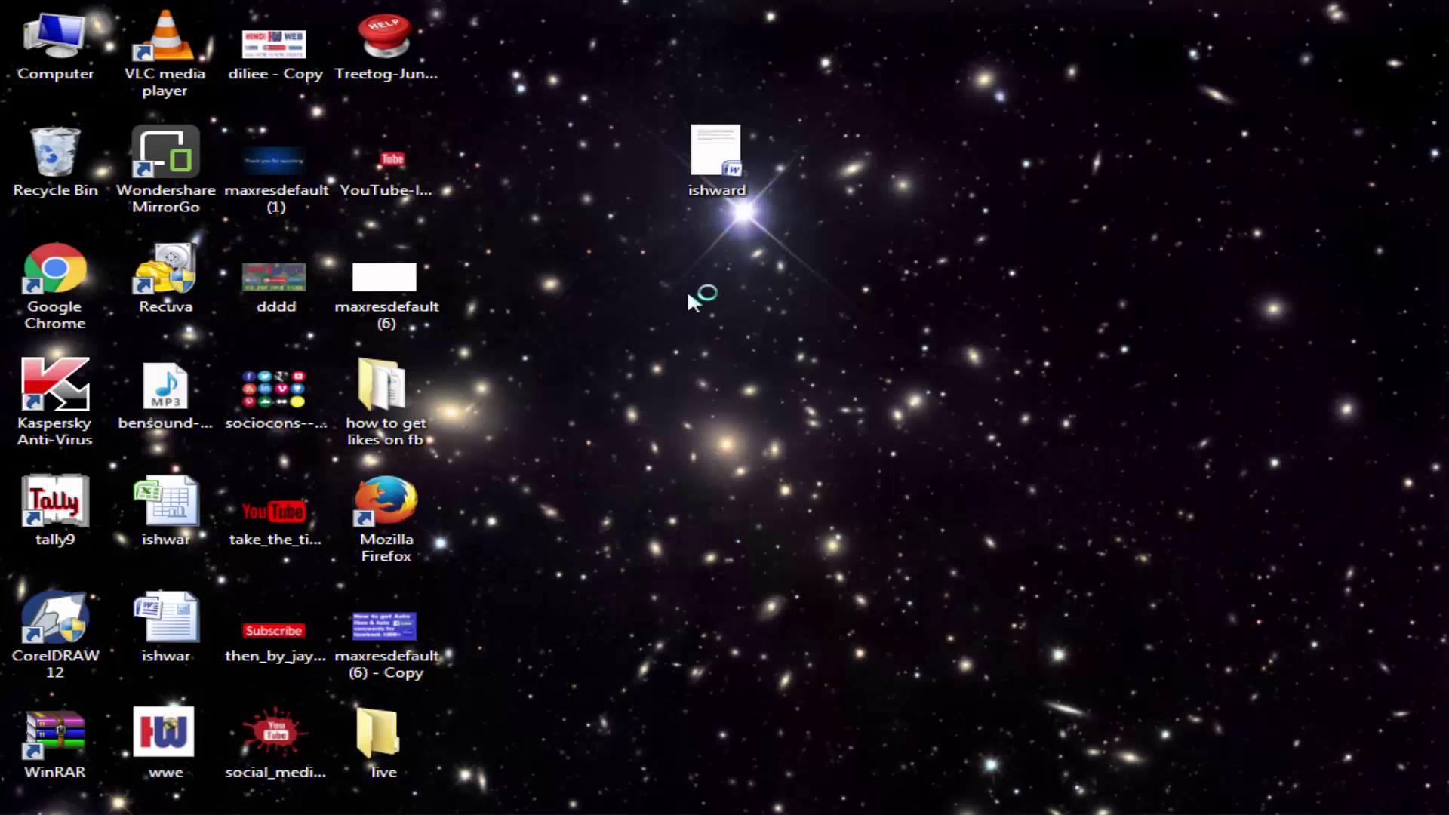
pyautogui.doubleClick(715, 206)
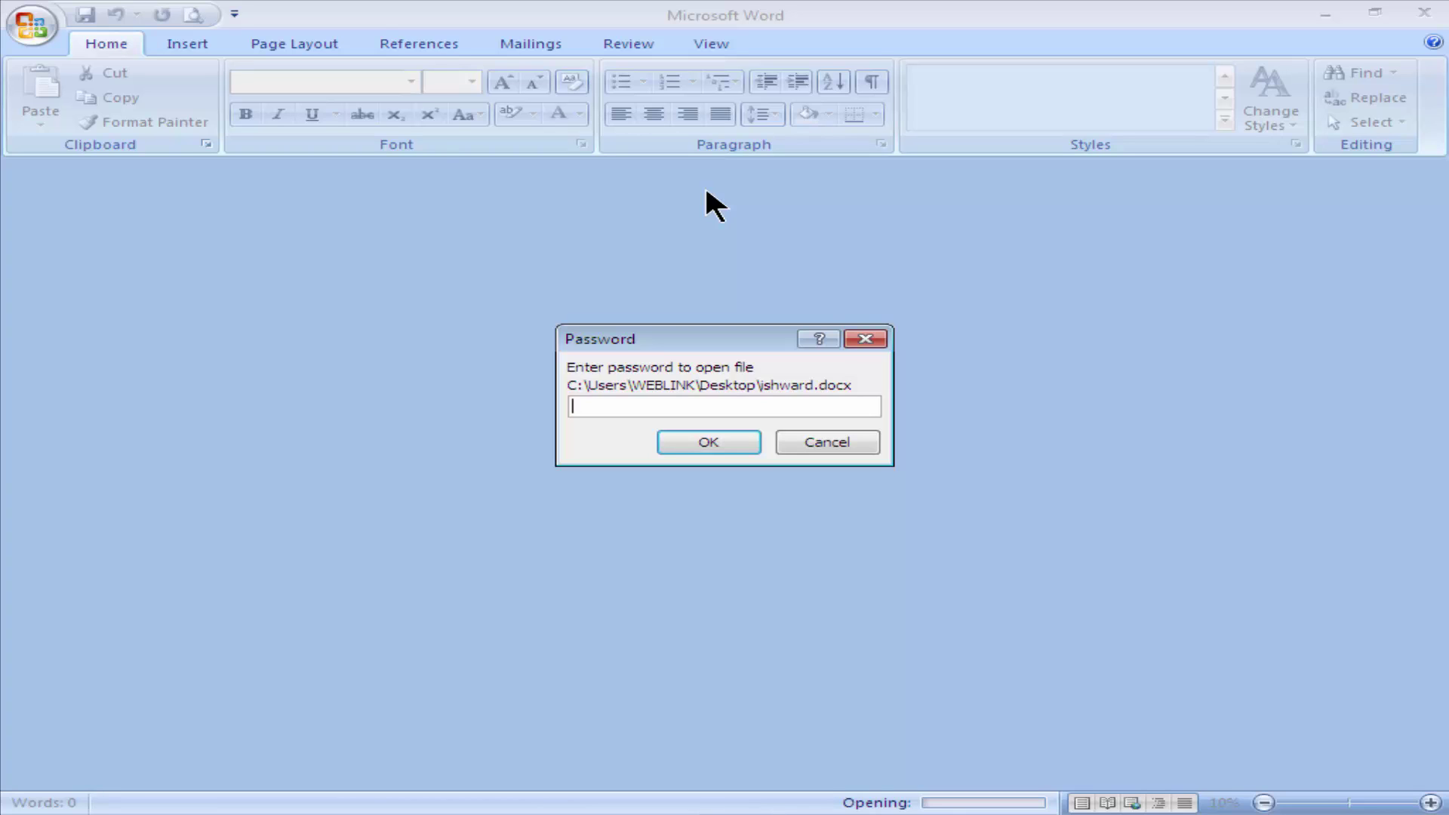
pyautogui.click(687, 444)
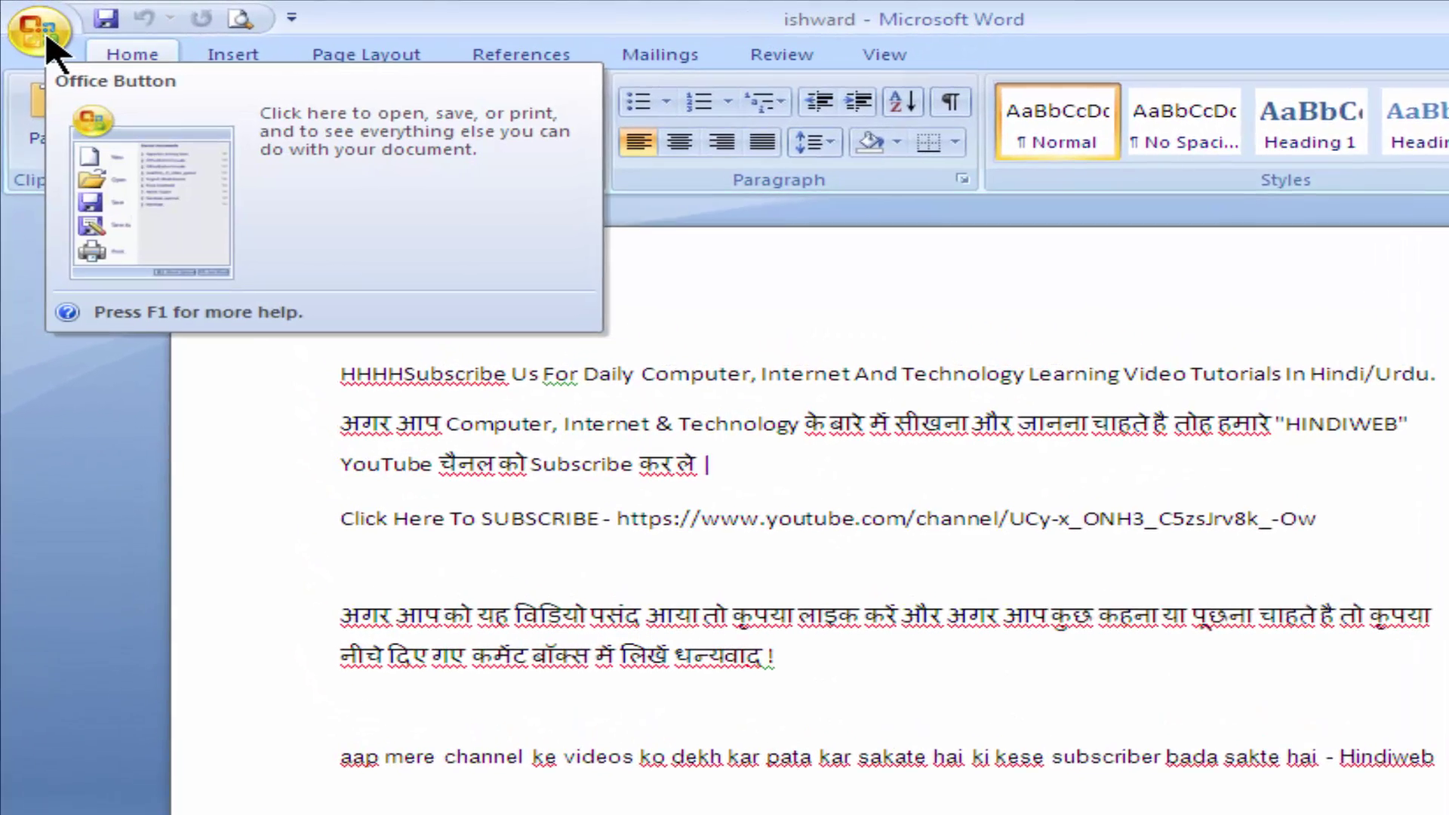
# - Bring up General Options from the Save As dialog's Tools list
pyautogui.click(44, 33)
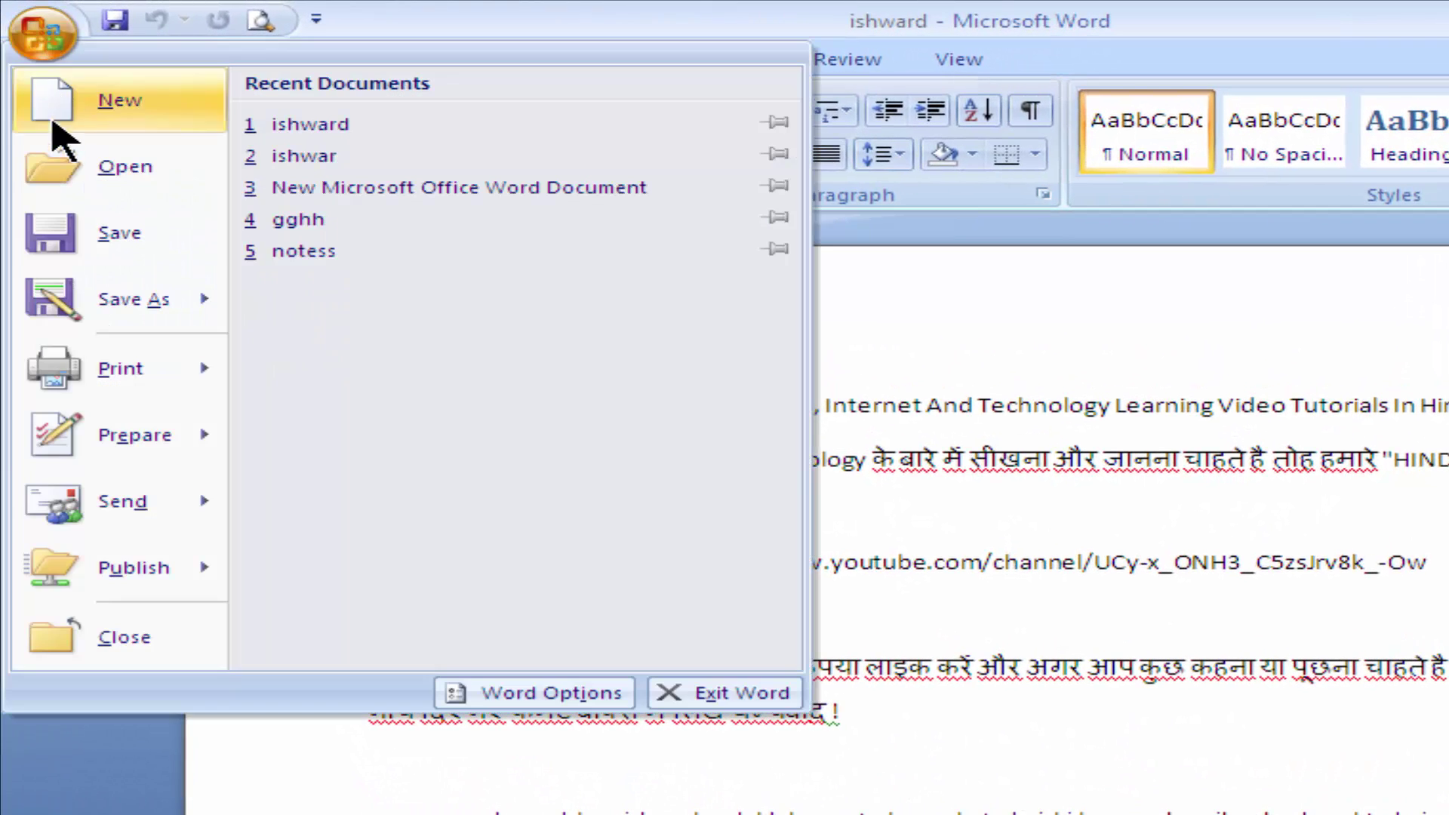
pyautogui.moveTo(133, 299)
pyautogui.click(110, 302)
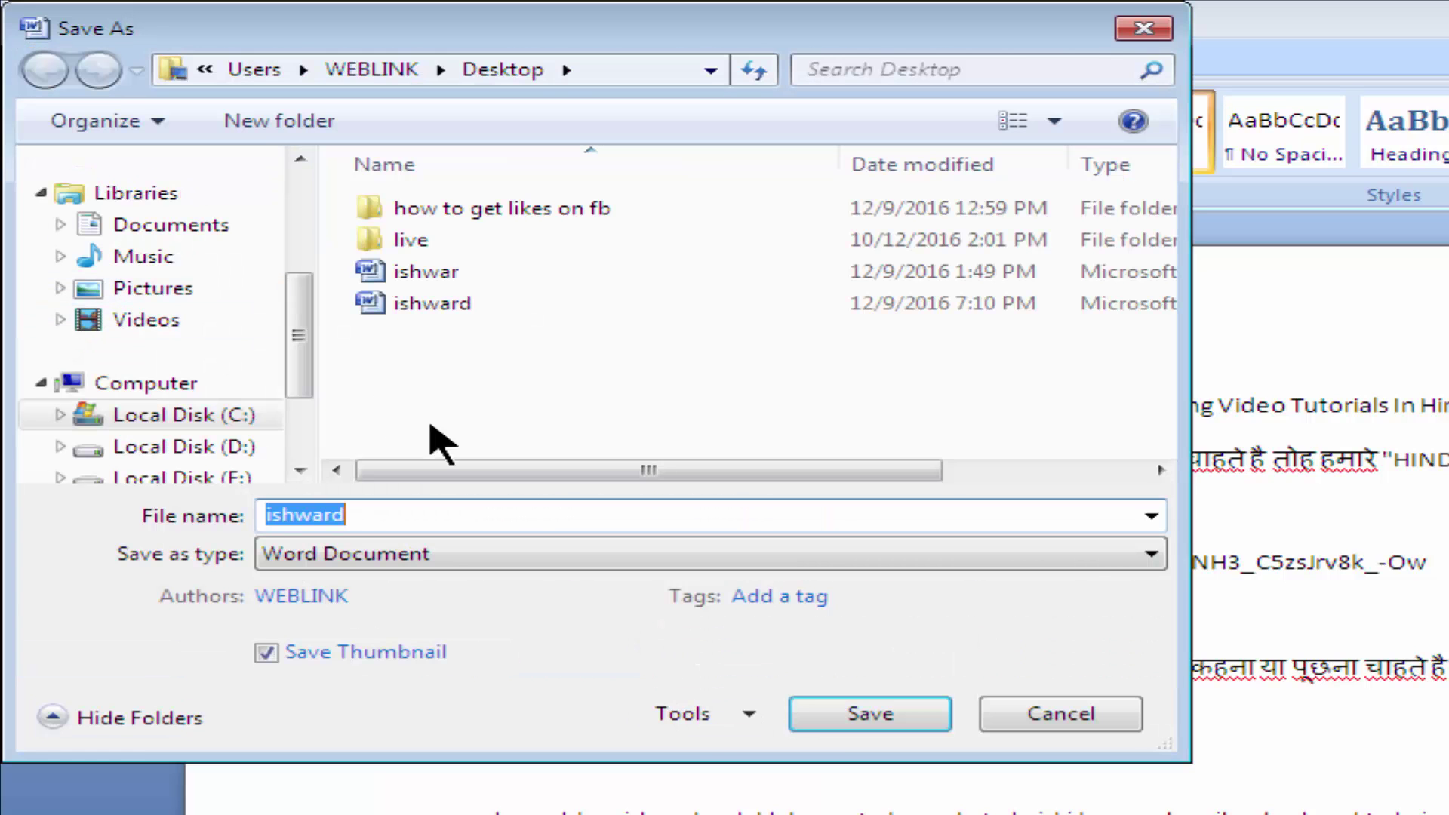
pyautogui.click(750, 716)
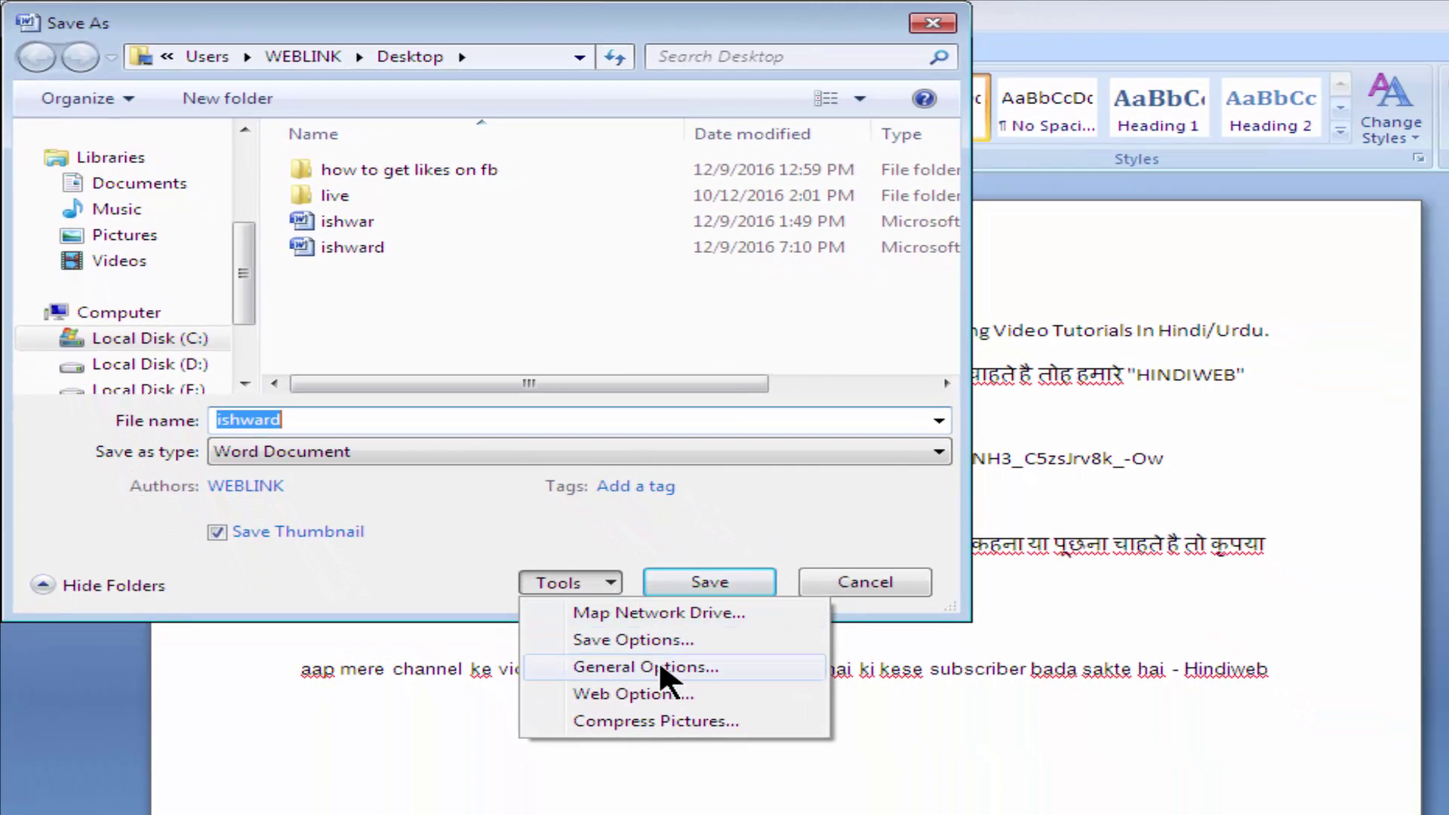
pyautogui.click(660, 668)
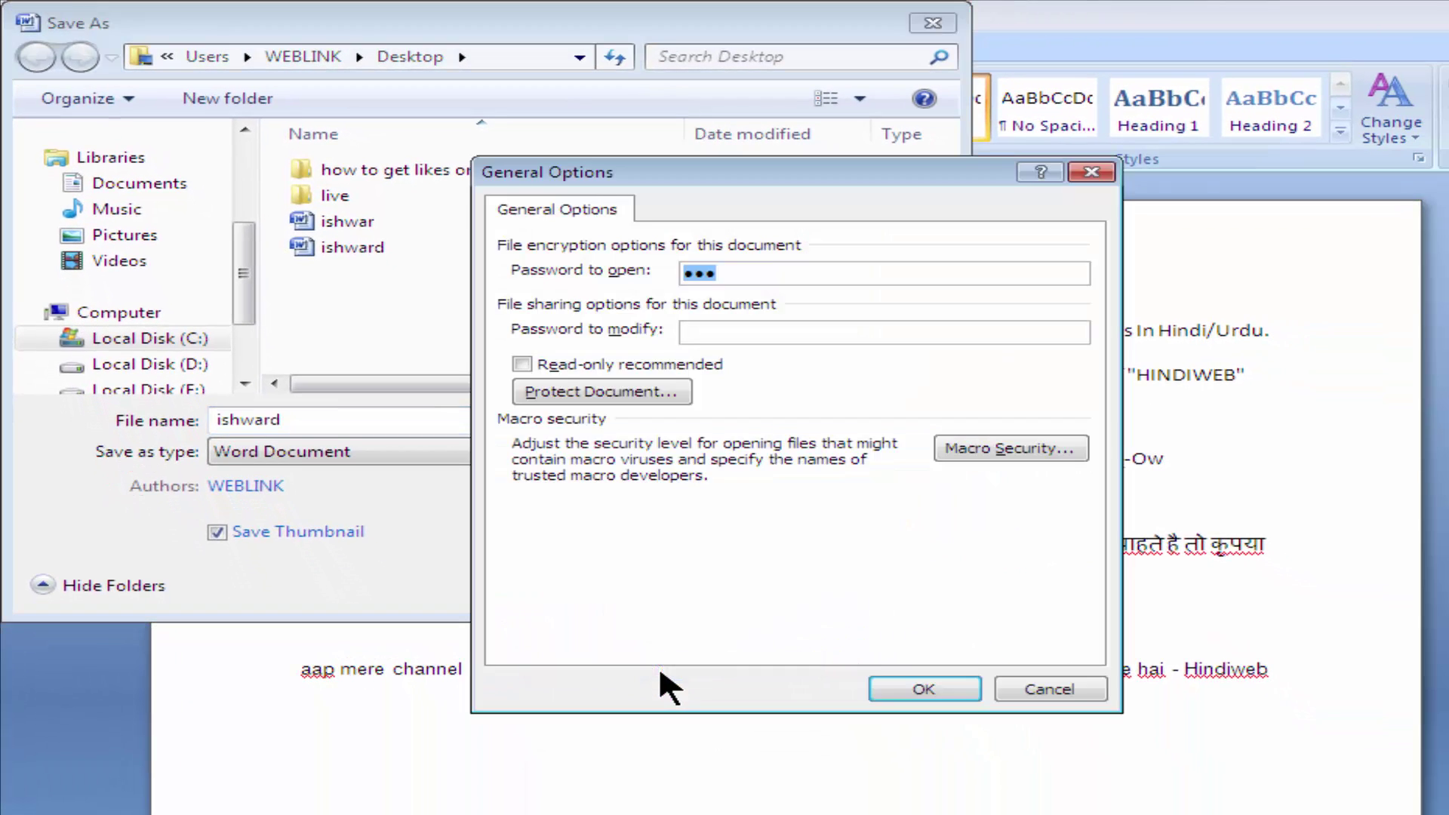
# - Enter and confirm a password to modify for ishward
pyautogui.click(783, 334)
pyautogui.click(933, 683)
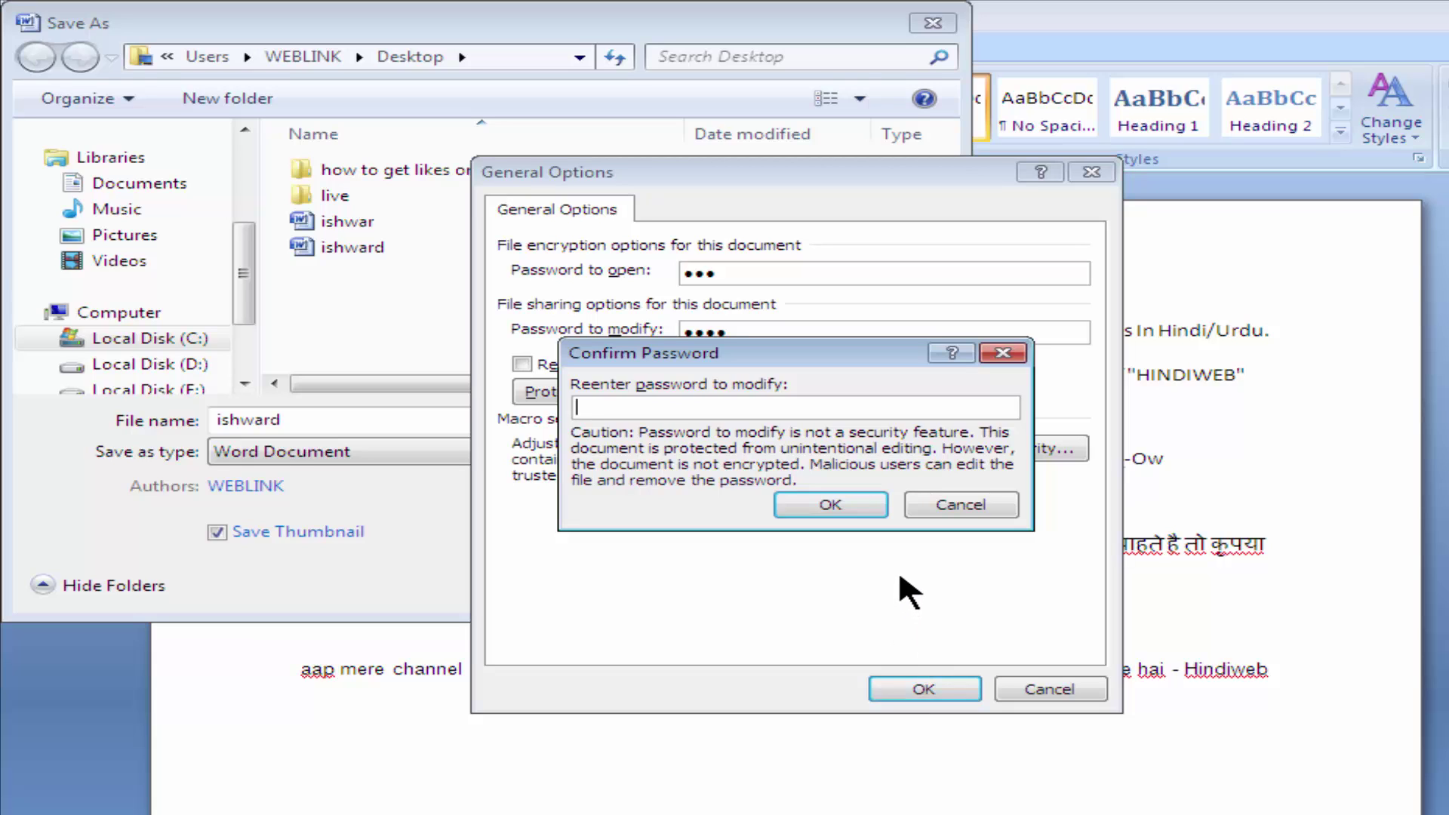
pyautogui.click(833, 503)
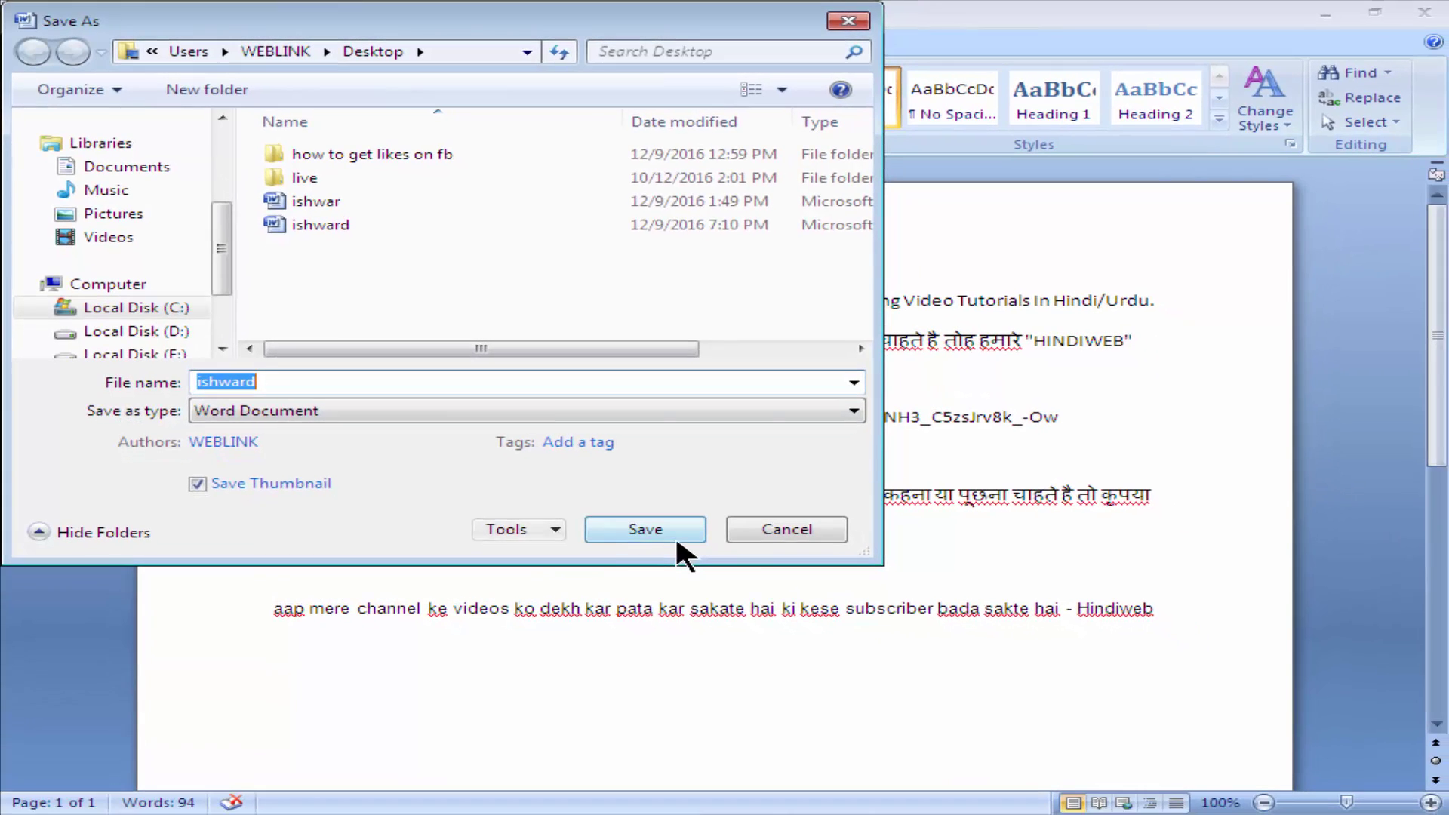
# - Dismiss Save As, close Word saving changes, and reopen ishward from the desktop
pyautogui.click(847, 23)
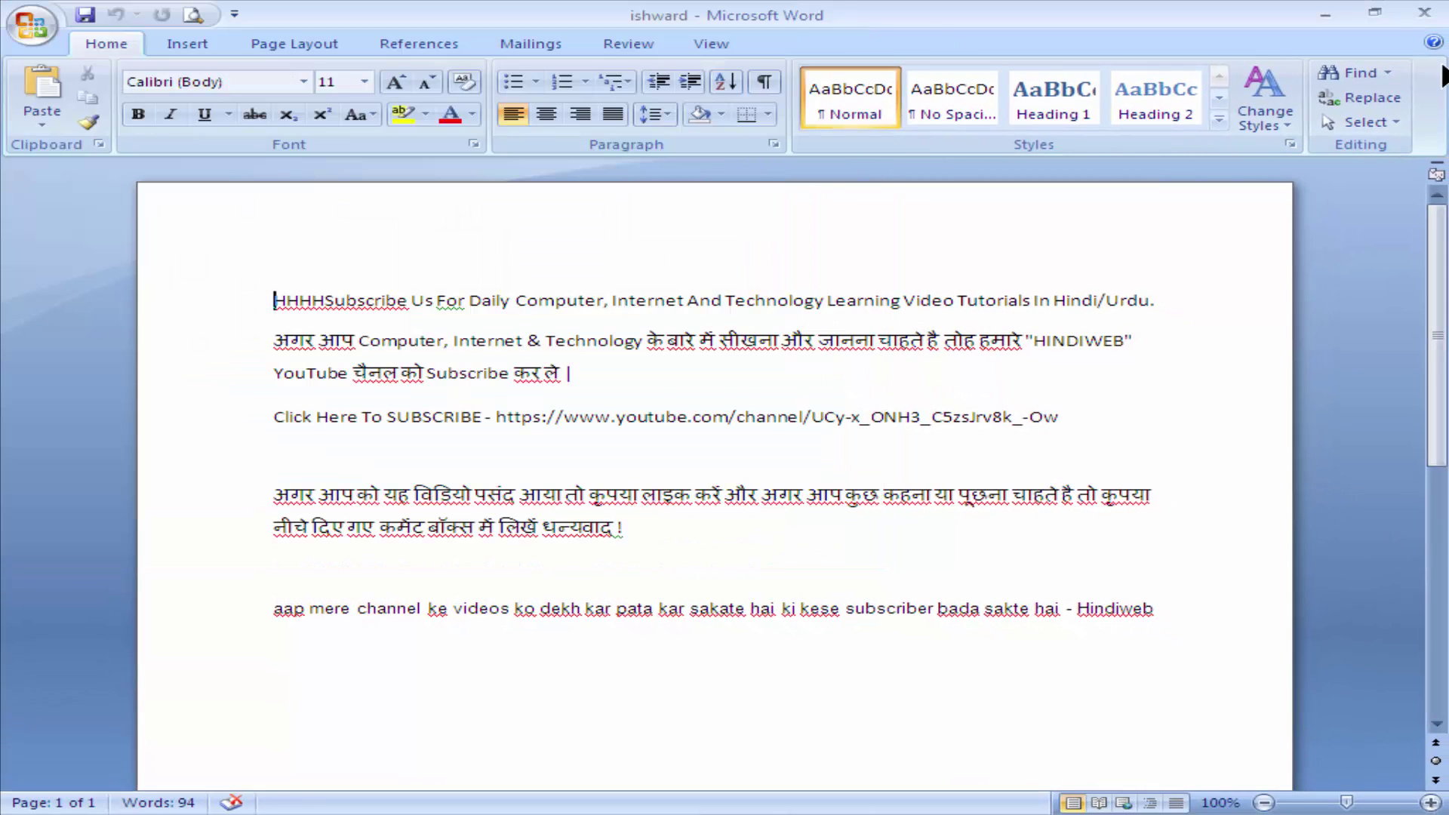
pyautogui.click(1426, 13)
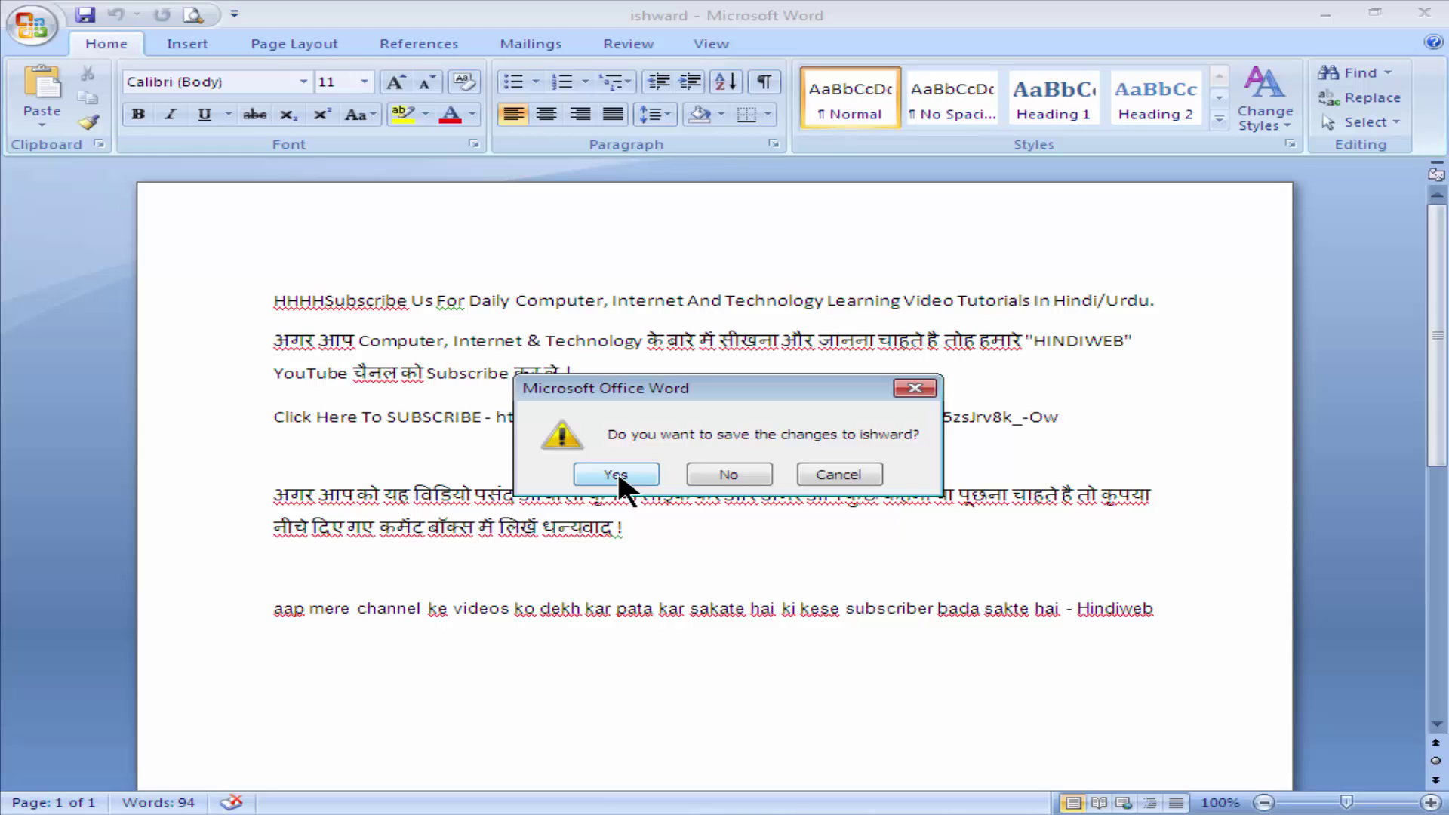
pyautogui.click(615, 474)
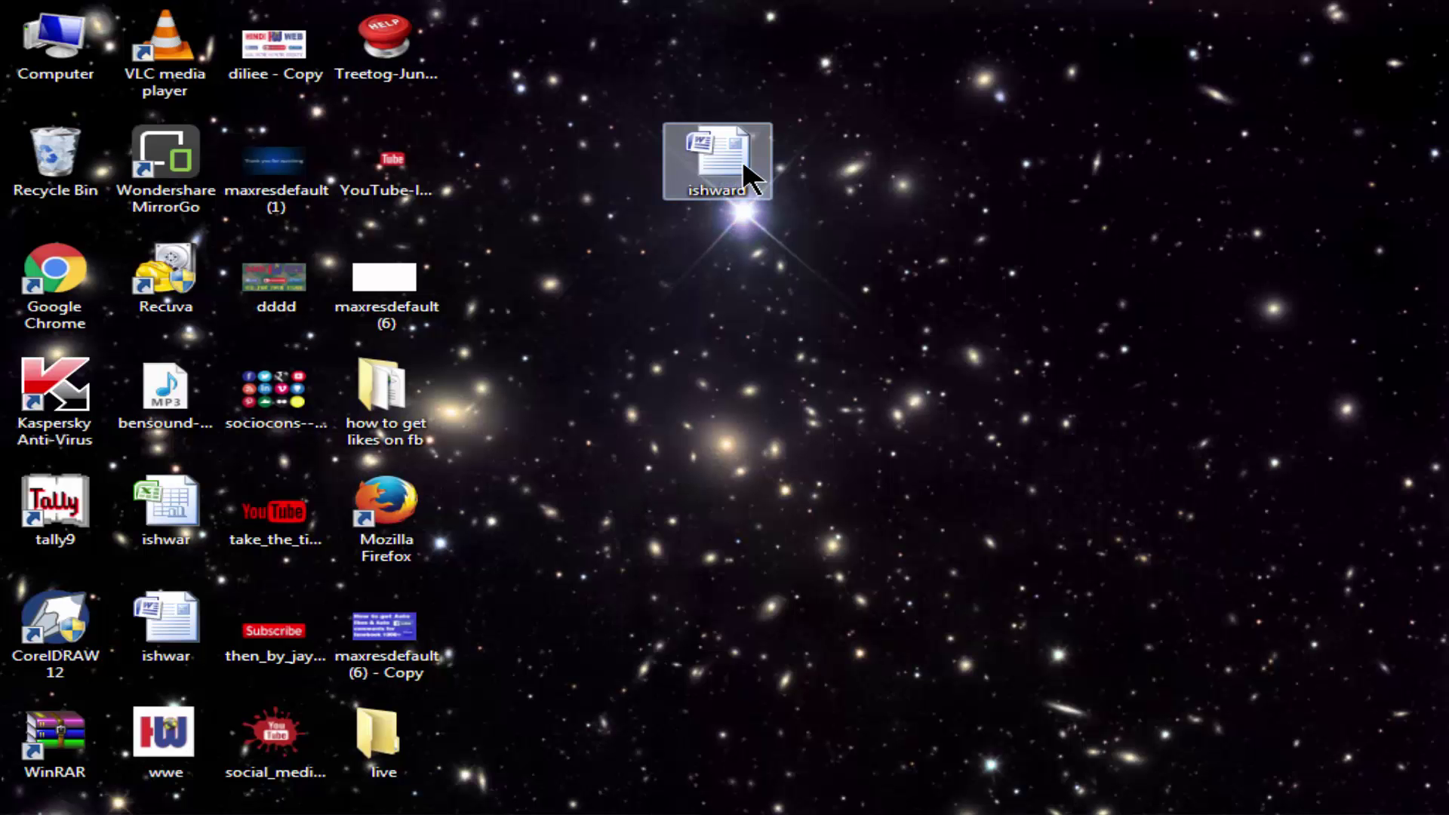
pyautogui.click(743, 163)
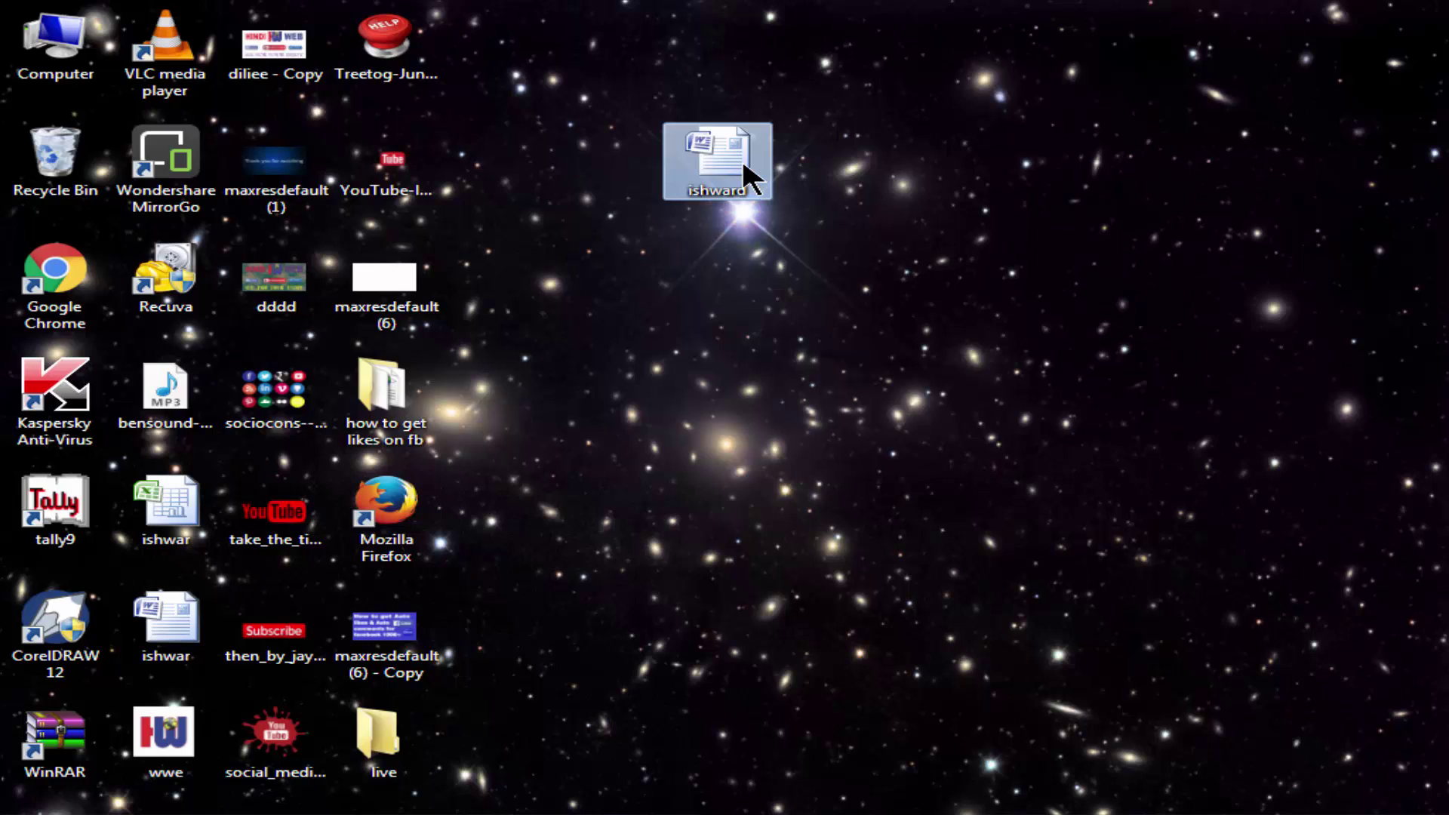
pyautogui.doubleClick(743, 164)
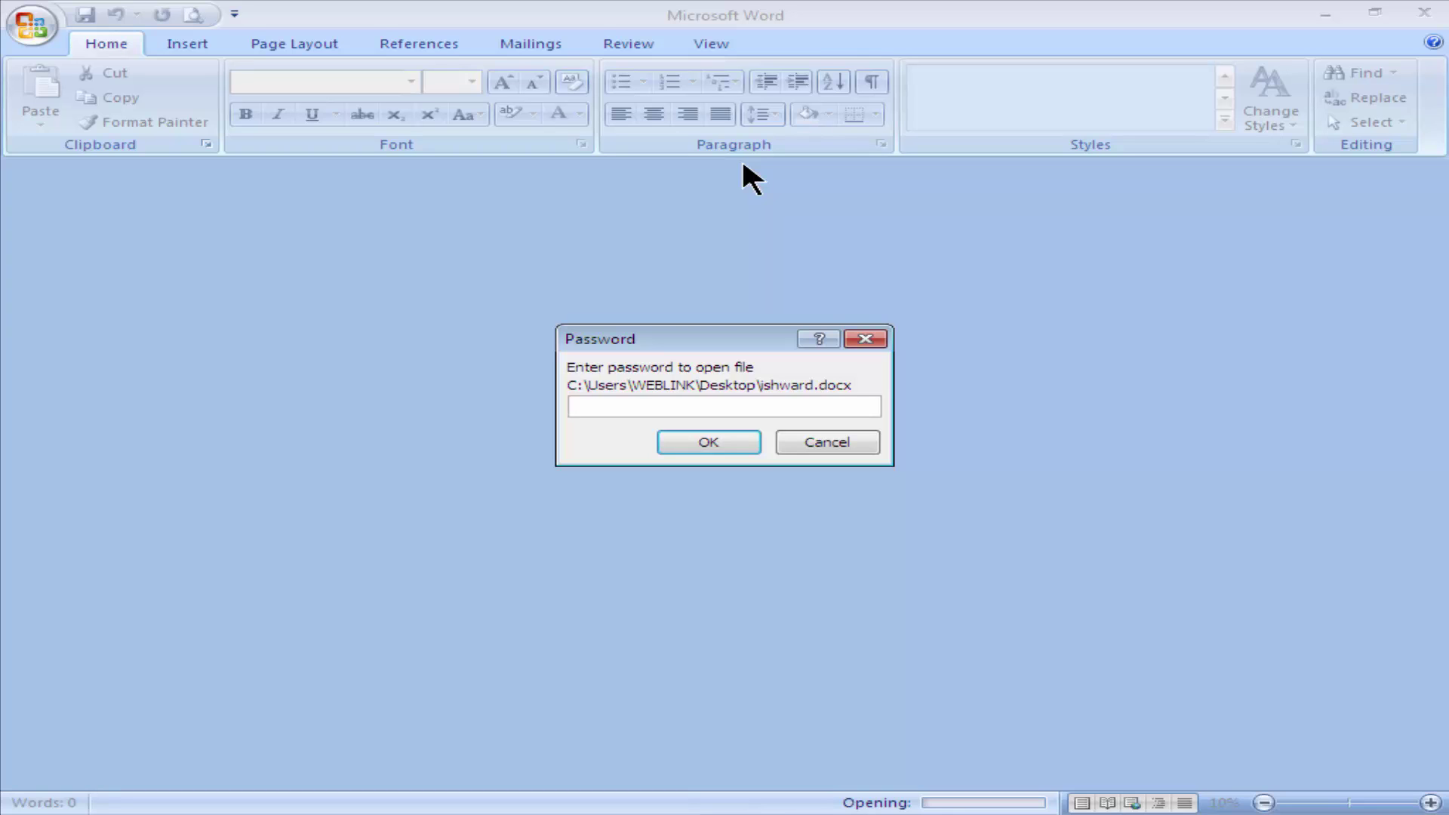
# - Enter the opening password, then choose Read Only at the modify-password prompt
pyautogui.click(693, 441)
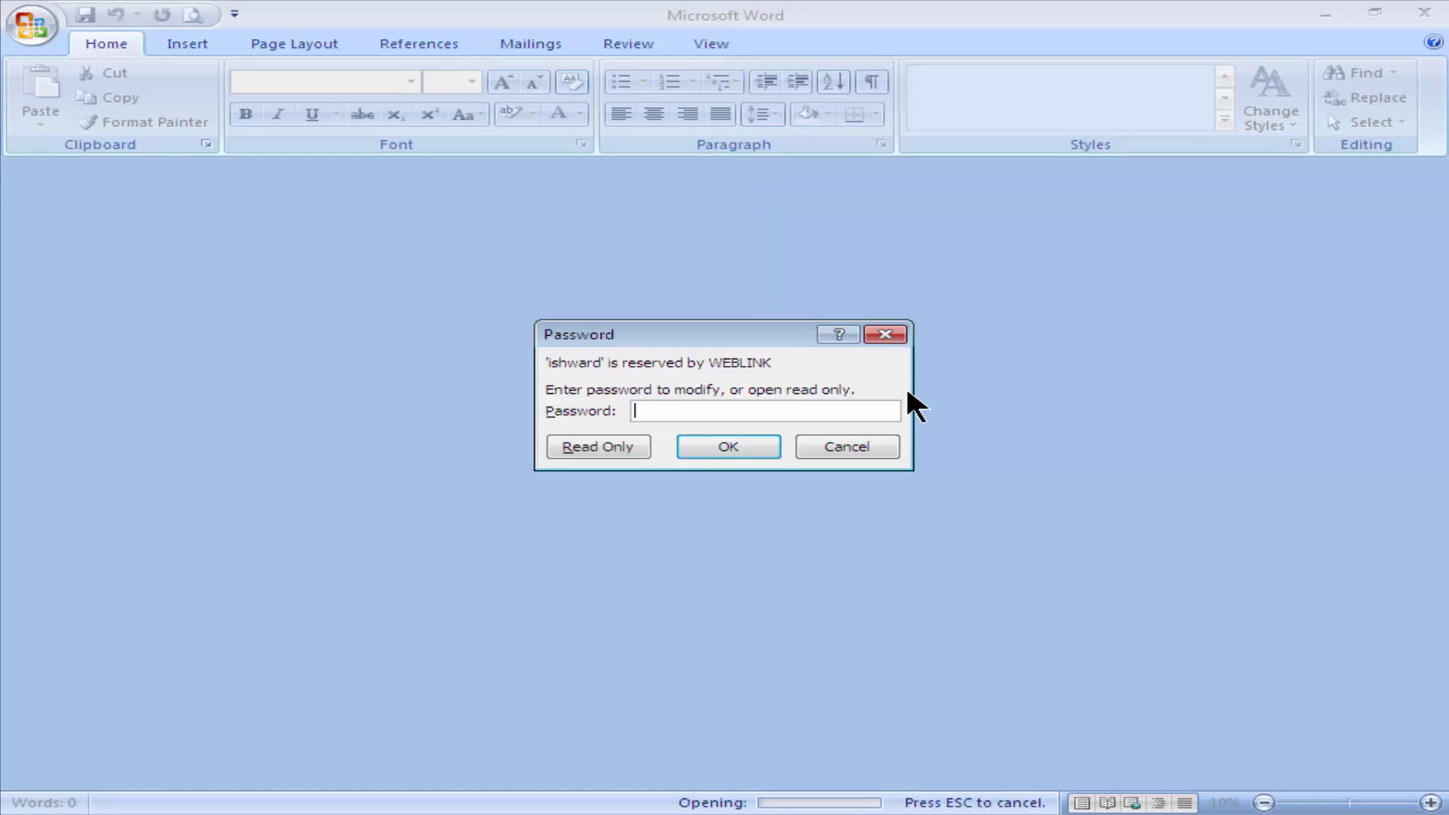
pyautogui.click(591, 448)
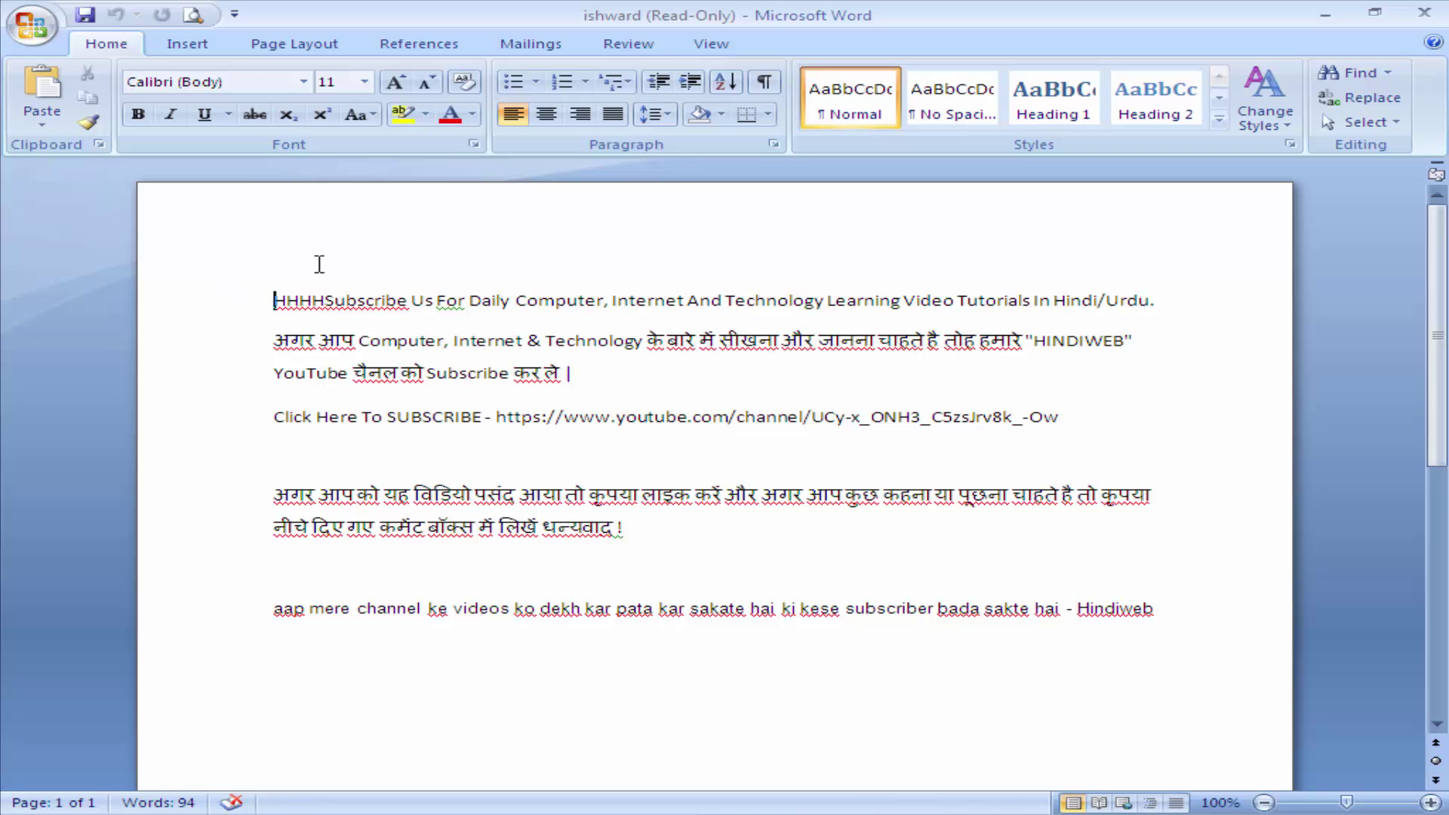
# - Close the read-only ishward and reopen it from the desktop
pyautogui.click(1433, 12)
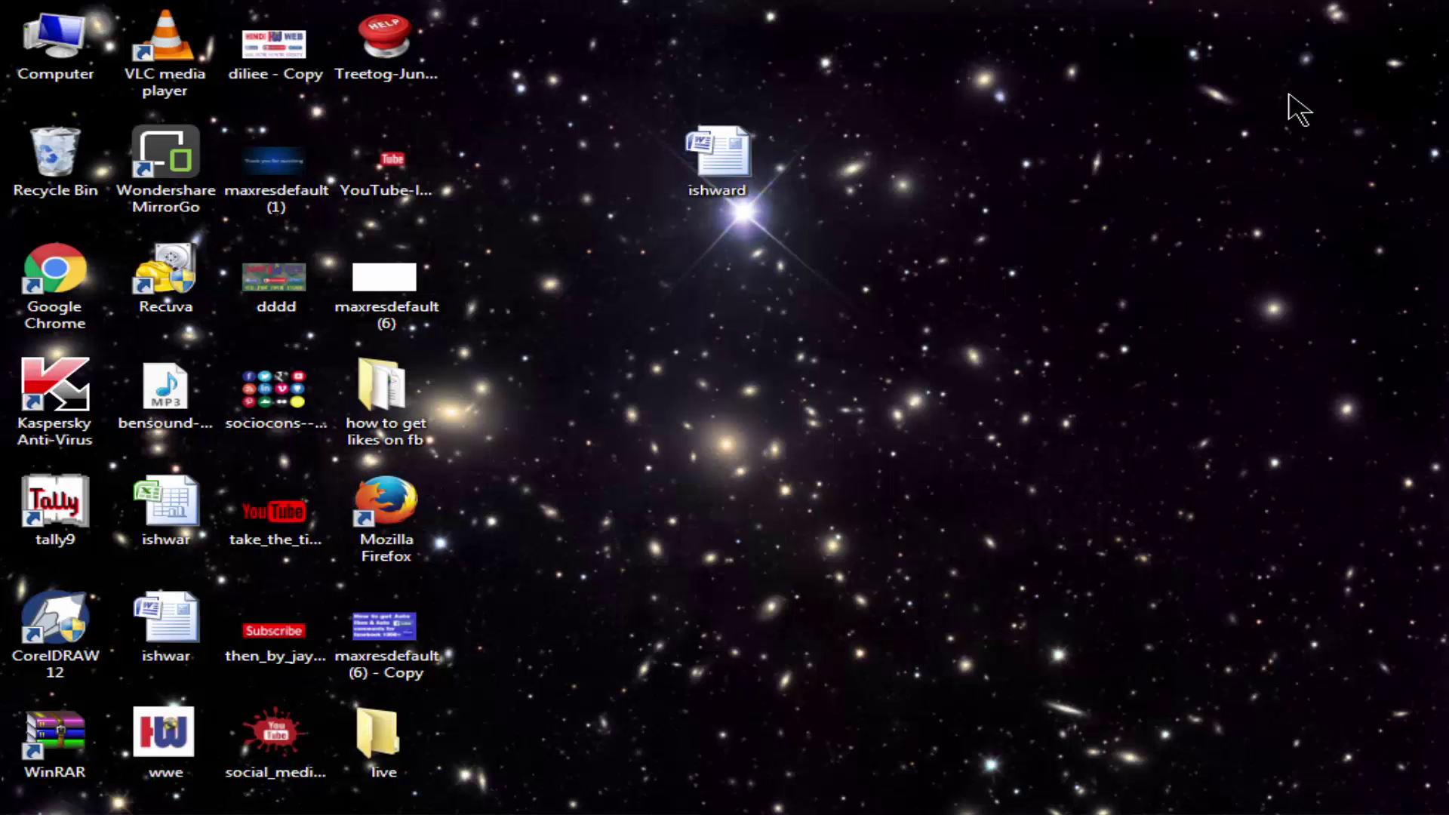
pyautogui.click(737, 178)
pyautogui.doubleClick(736, 178)
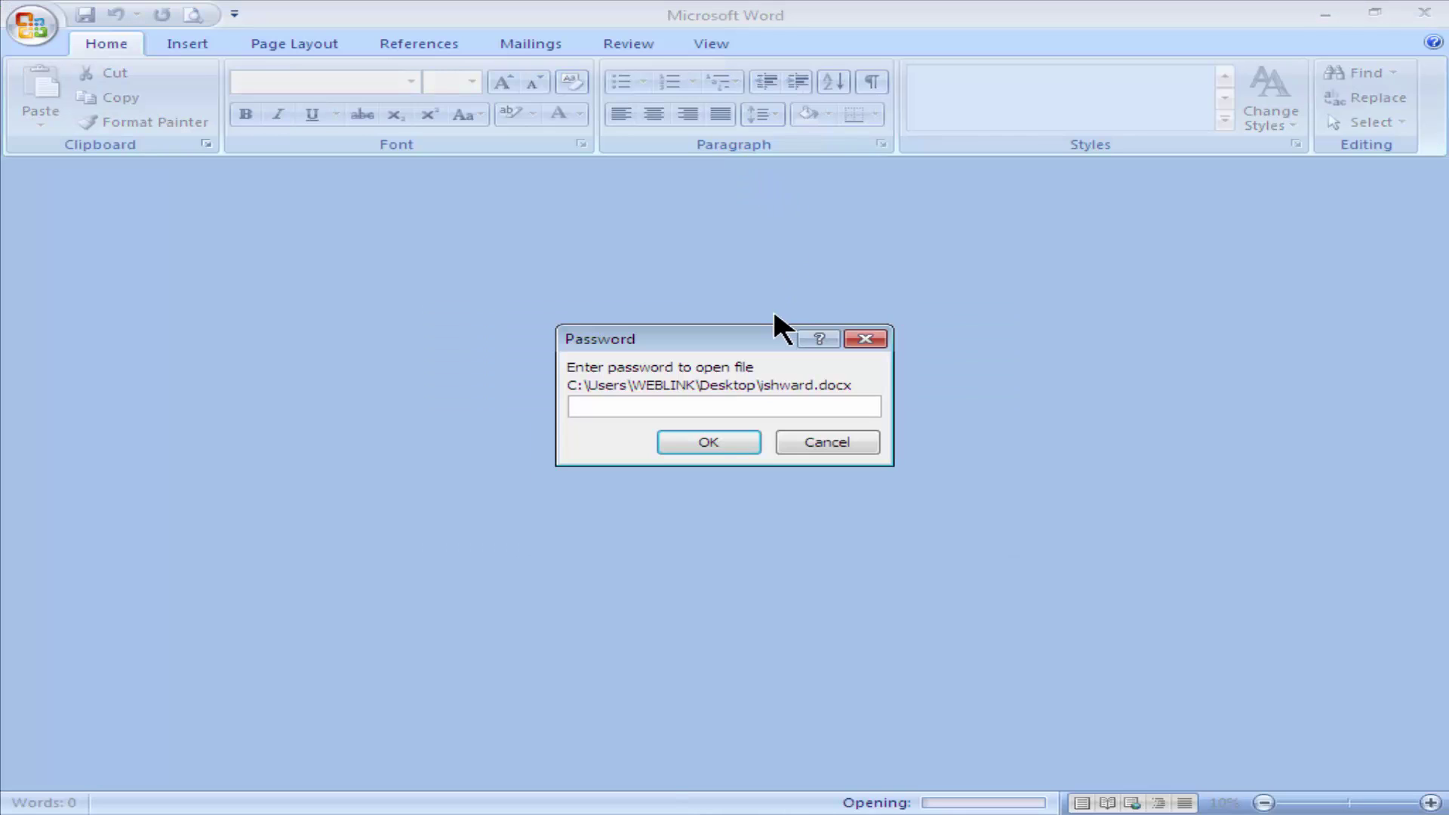
# - Supply the opening password, then the modify password, to open ishward editable
pyautogui.click(731, 436)
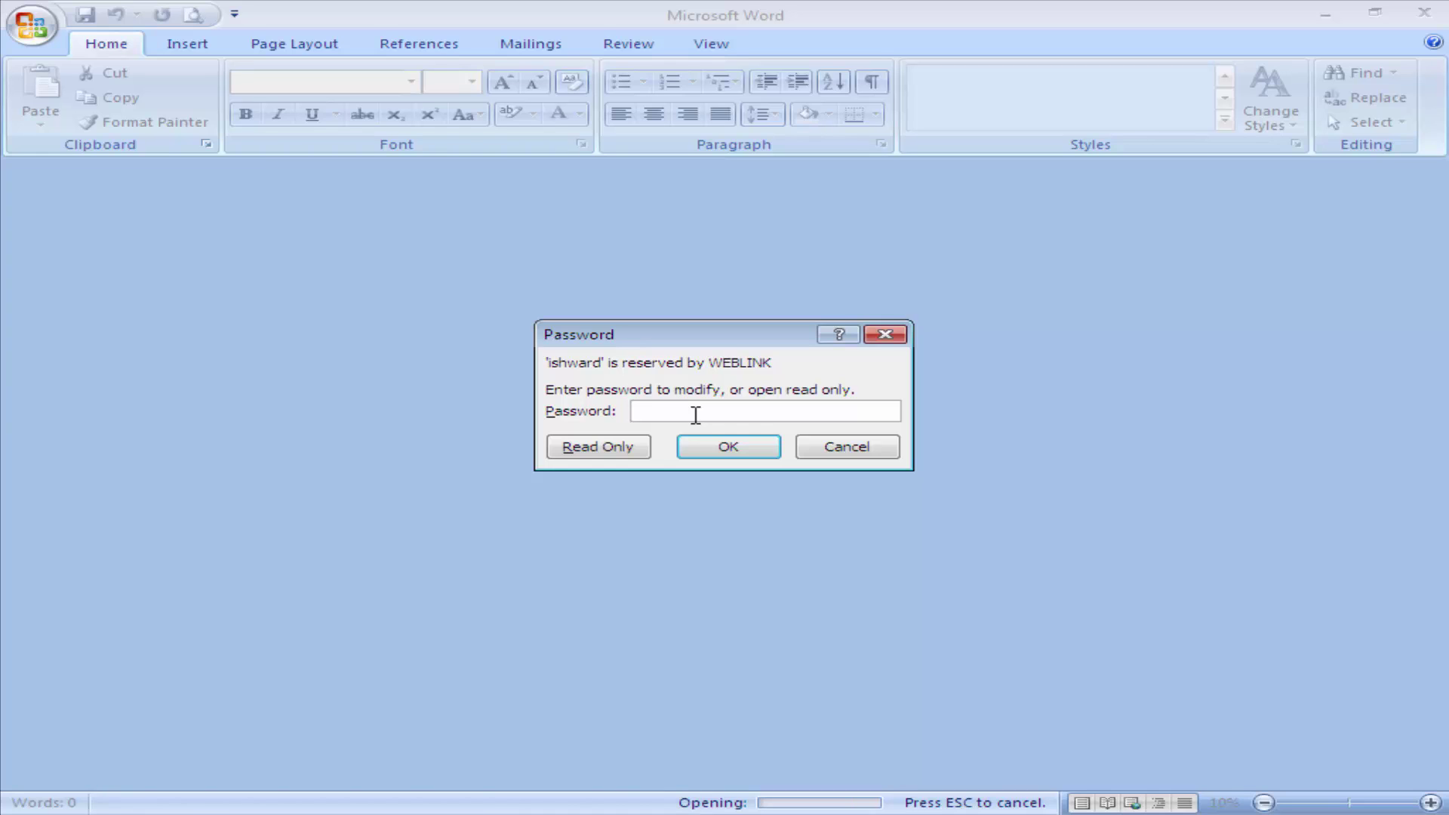
pyautogui.click(747, 450)
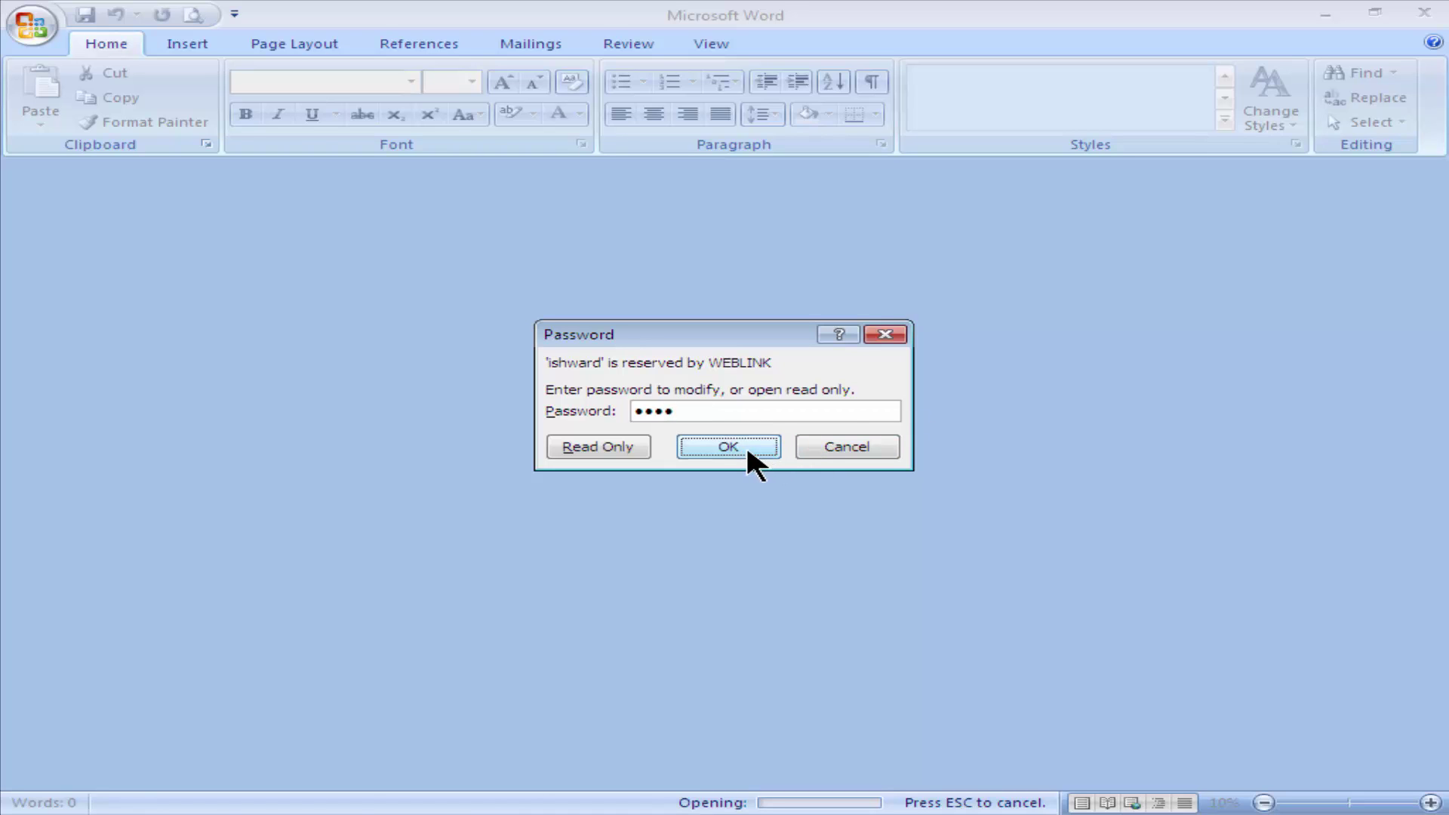